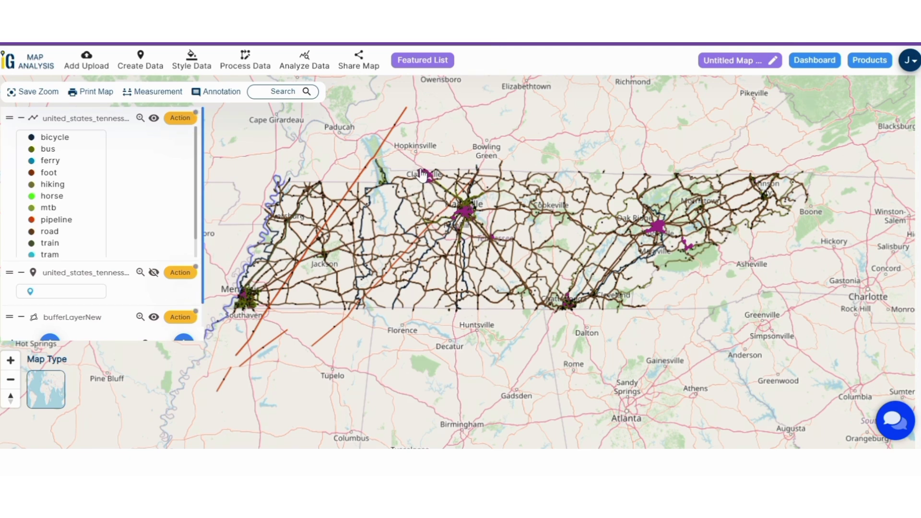
Zoom the empty Route Map in toward Tennessee.
scroll(422, 175, "up", 2)
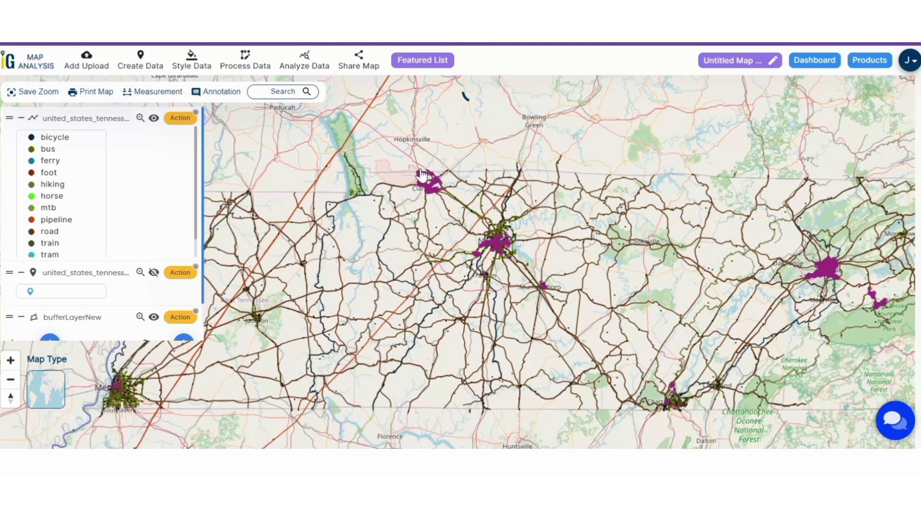
scroll(509, 242, "up", 2)
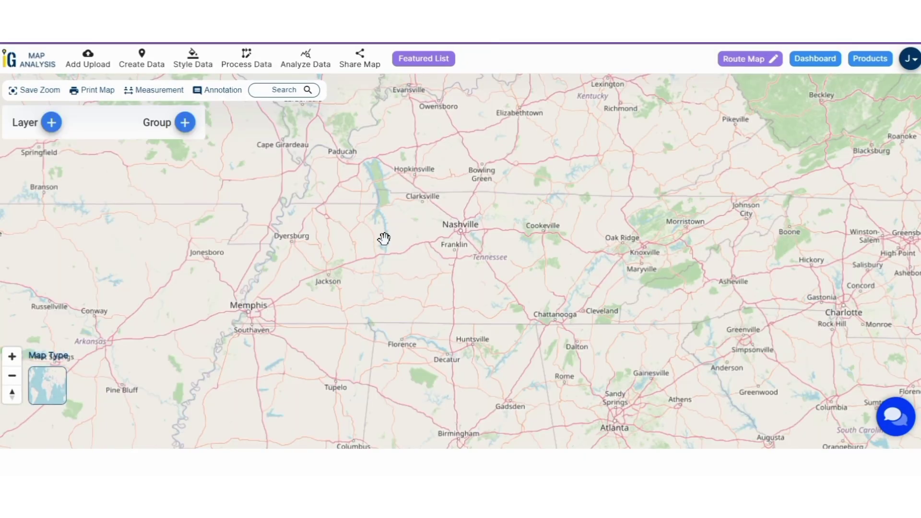
Upload the four Tennessee routes line shapefile components as a vector layer.
left_click(99, 68)
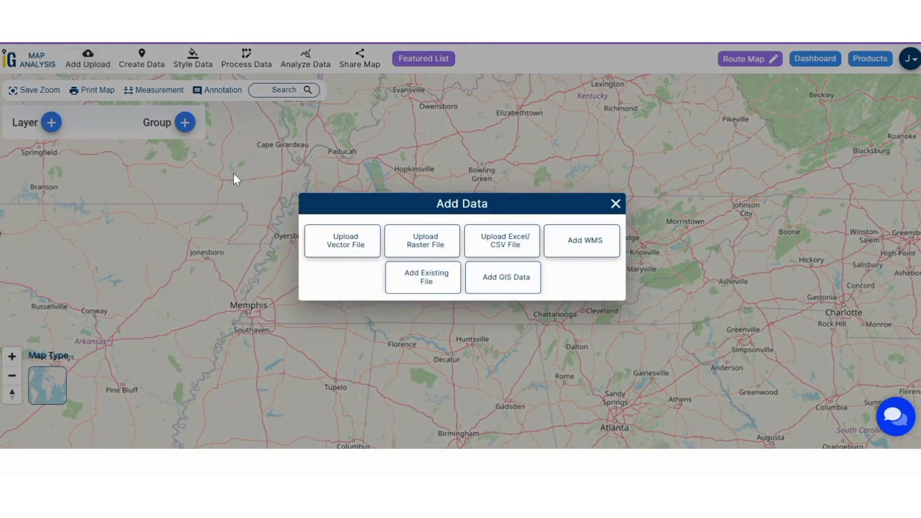
left_click(340, 239)
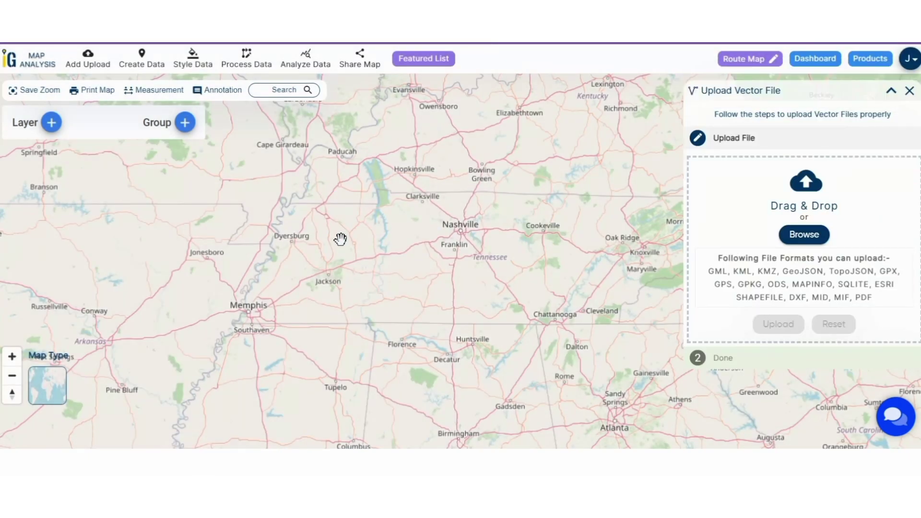
left_click(799, 243)
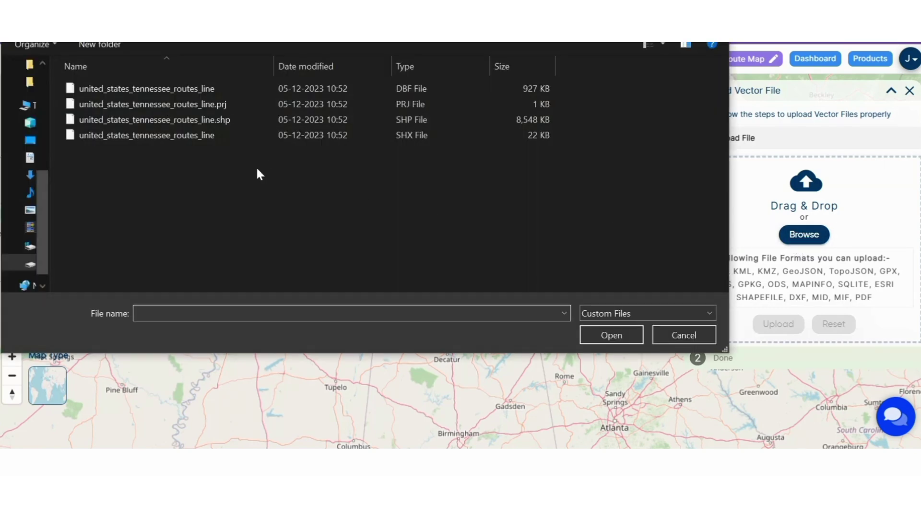
left_click_drag(145, 172, 161, 78)
left_click(609, 338)
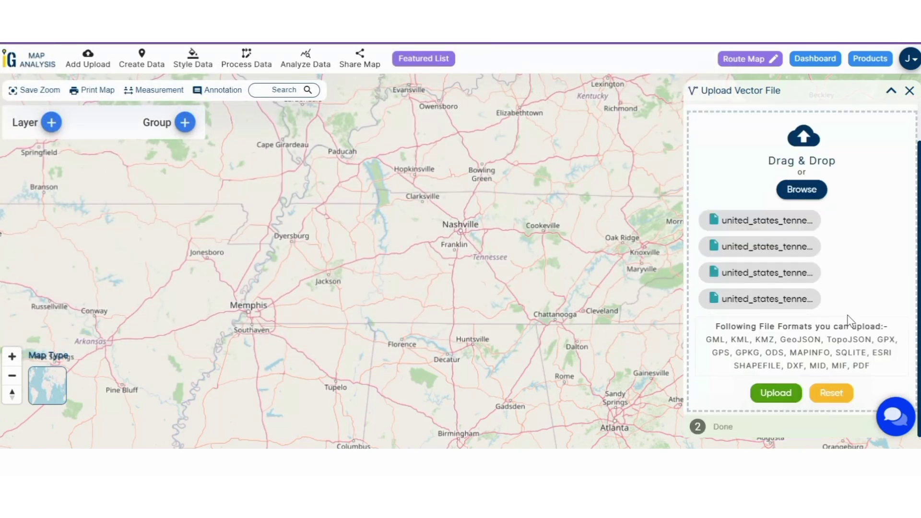
left_click(772, 394)
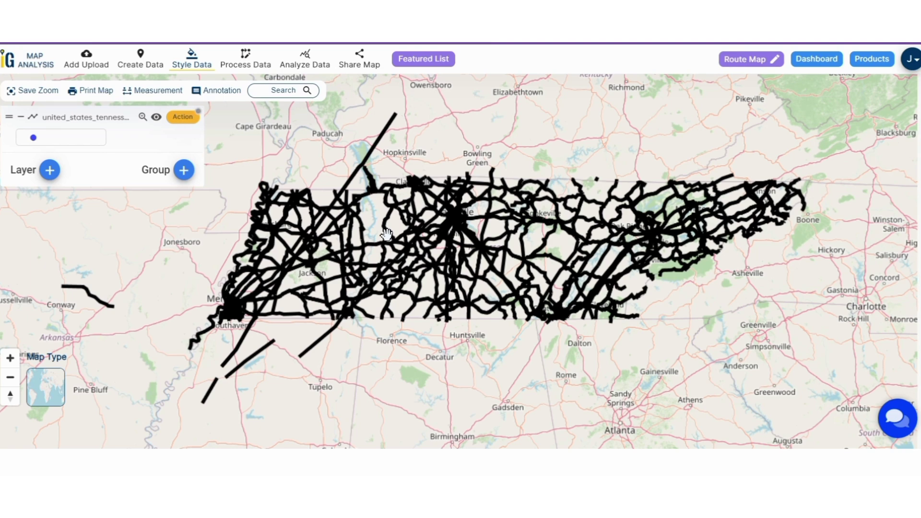
Give the Tennessee routes line layer a solid-line category style on the route attribute and save it.
left_click(206, 63)
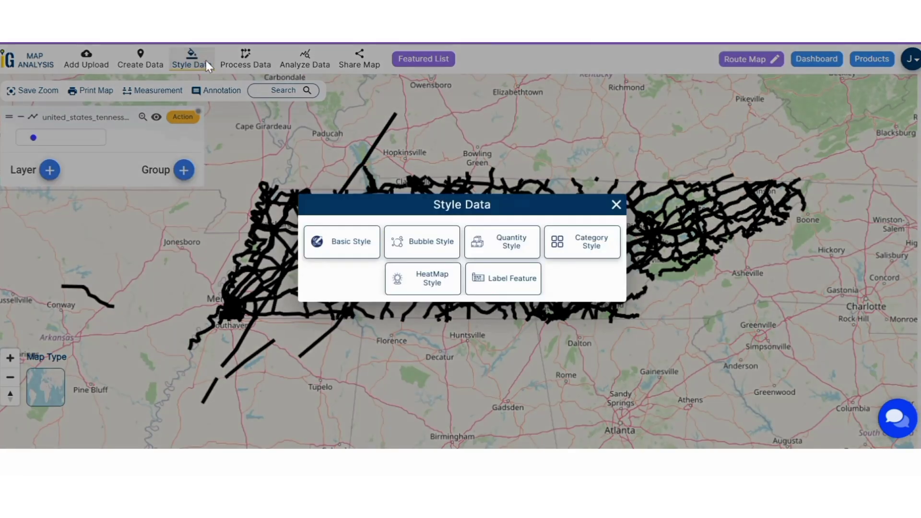
left_click(598, 246)
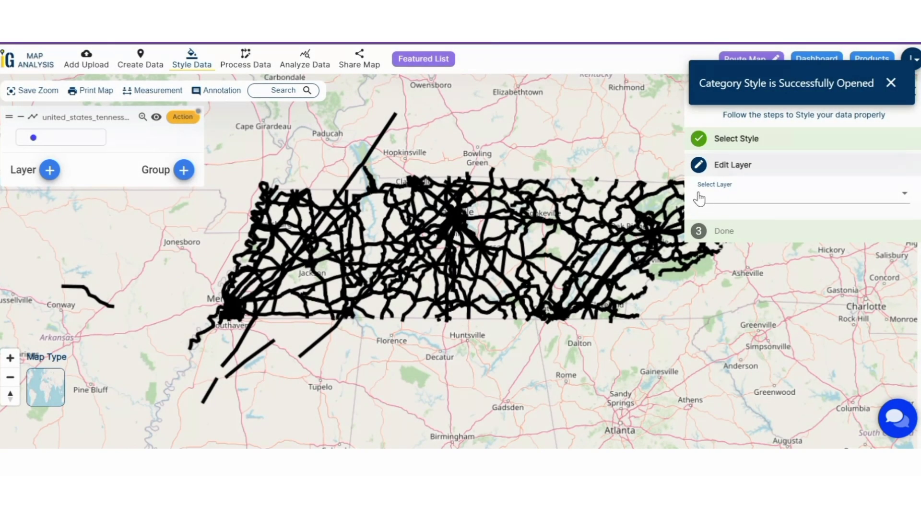
left_click(759, 205)
left_click(759, 211)
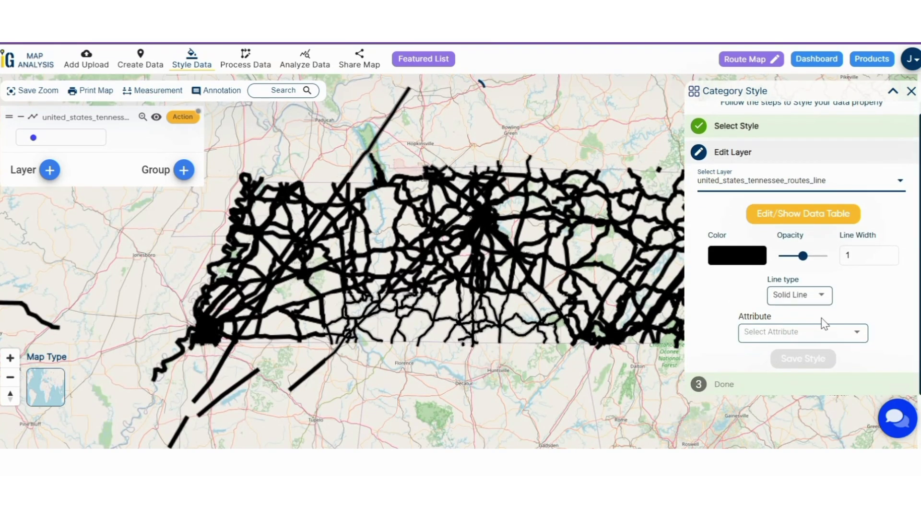
left_click(798, 295)
left_click(797, 318)
left_click(760, 334)
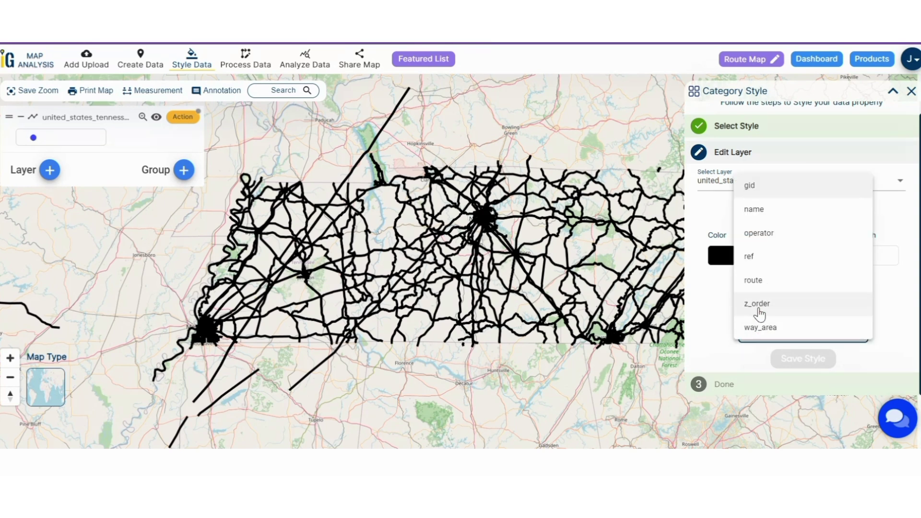
left_click(753, 280)
scroll(724, 331, "down", 2)
scroll(849, 222, "down", 6)
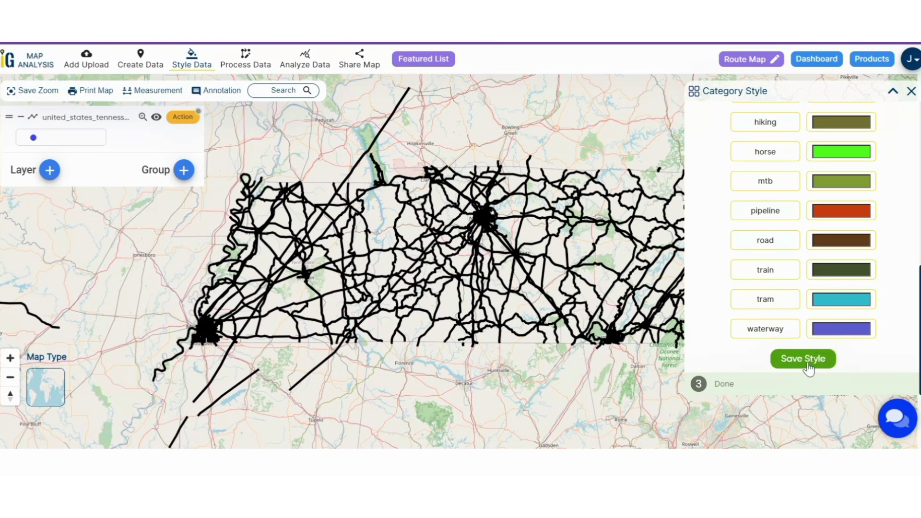
left_click(808, 366)
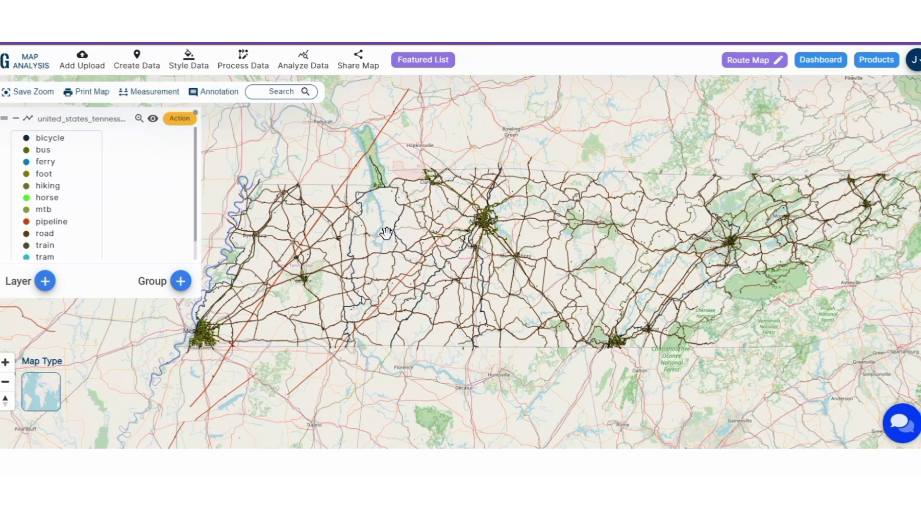
Start a buffer analysis using united states-tennessee as the GIS data region.
left_click(234, 67)
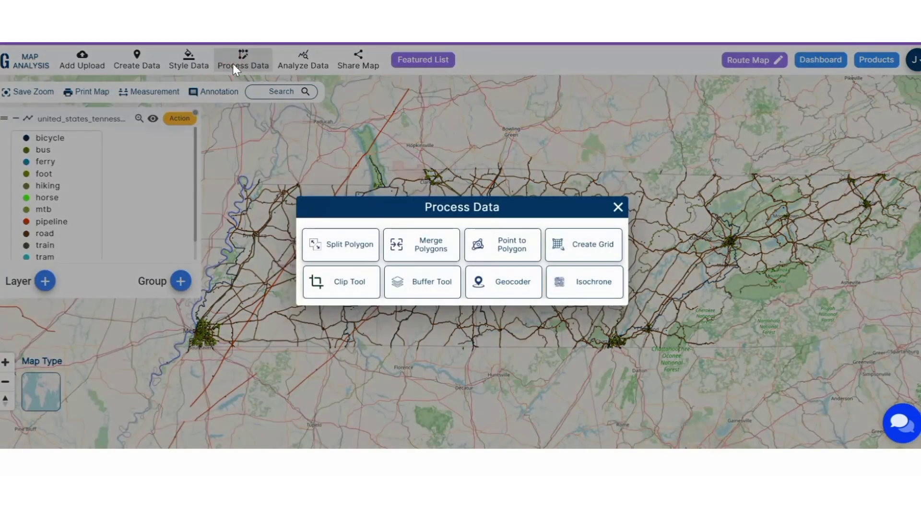
left_click(411, 291)
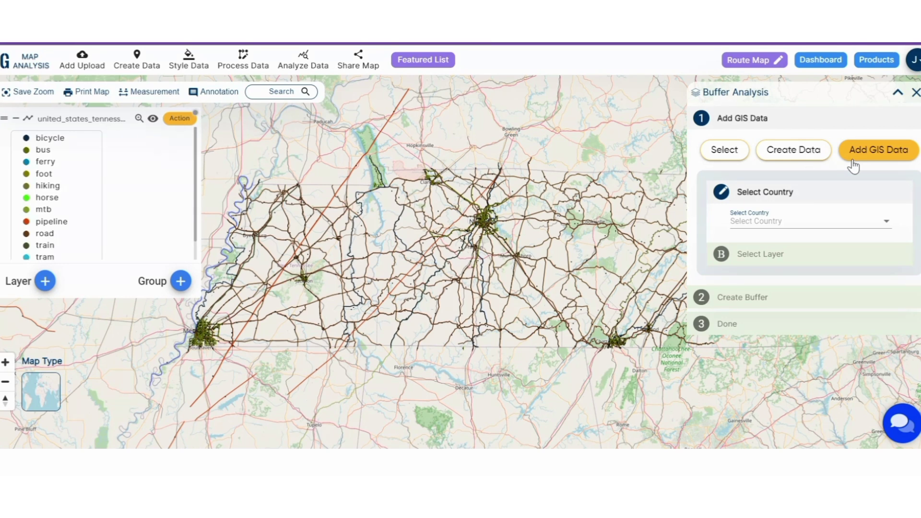
left_click(788, 226)
left_click(781, 243)
type("united states-tennessee")
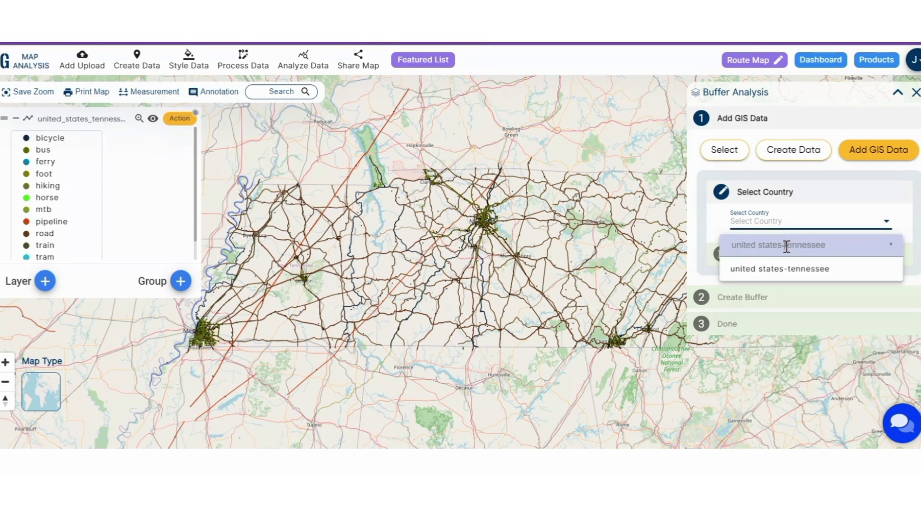
left_click(792, 270)
Add the Tennessee bus stop point dataset to the map.
scroll(763, 331, "down", 10)
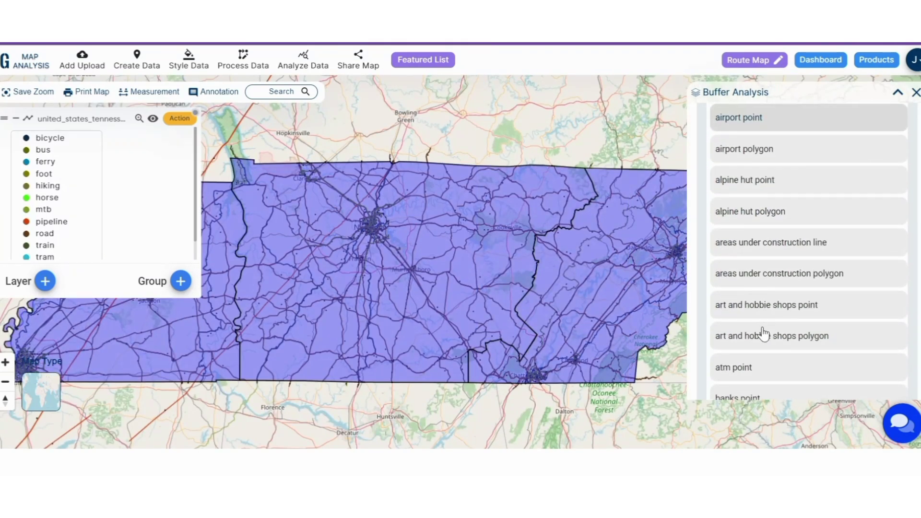
scroll(763, 331, "down", 5)
scroll(761, 329, "up", 2)
left_click(760, 239)
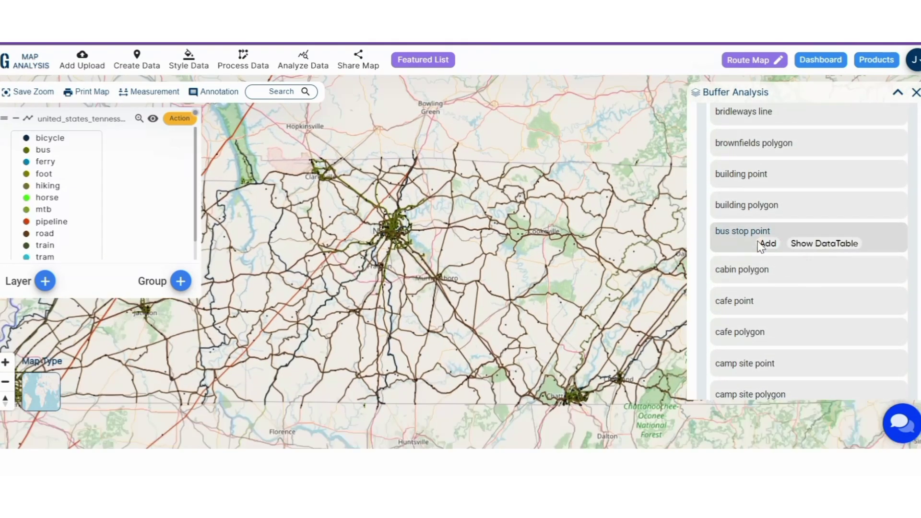
left_click(763, 244)
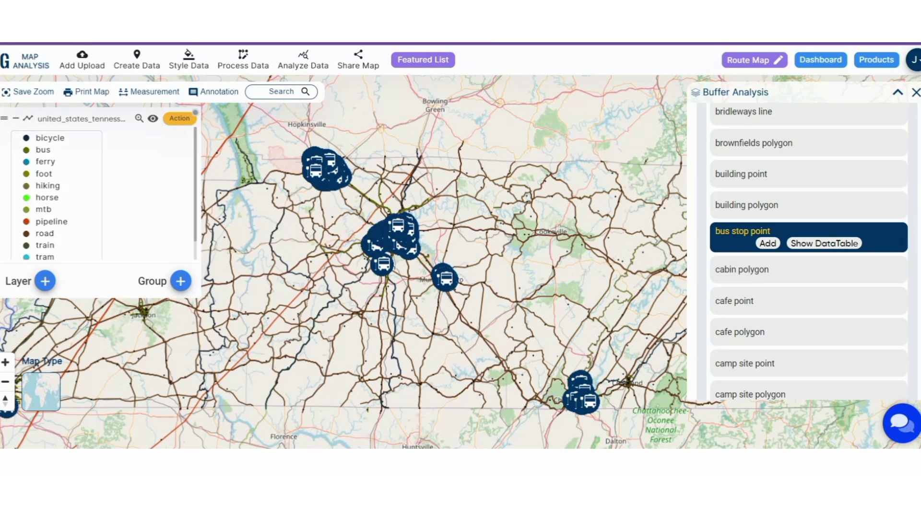
scroll(337, 264, "down", 1)
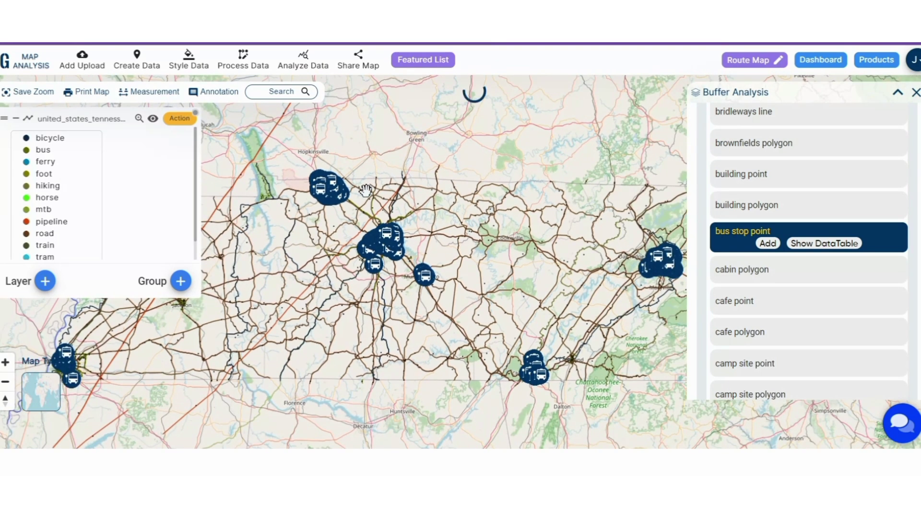
left_click(769, 246)
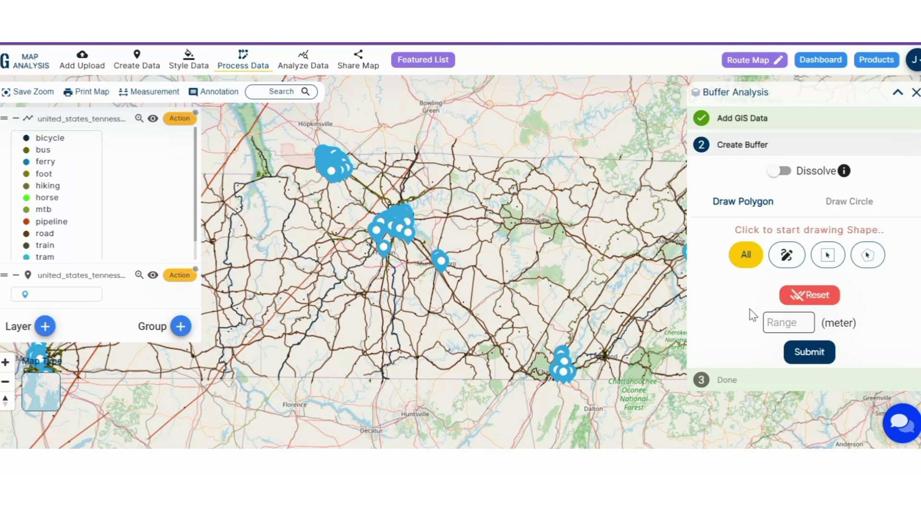
Create a 1000 m buffer around the bus stops.
left_click(776, 324)
type("1000")
left_click(811, 357)
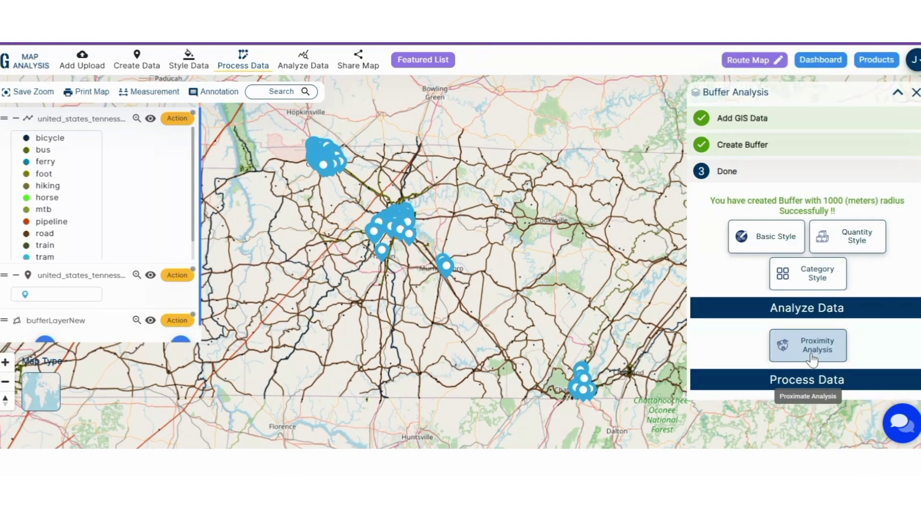
left_click(811, 357)
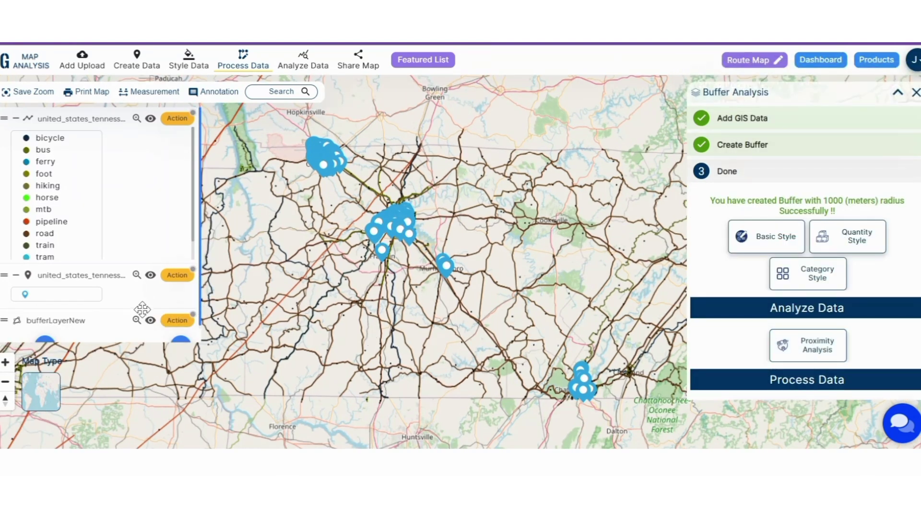
Hide the bus stop points layer, leaving only the buffers visible.
left_click(150, 275)
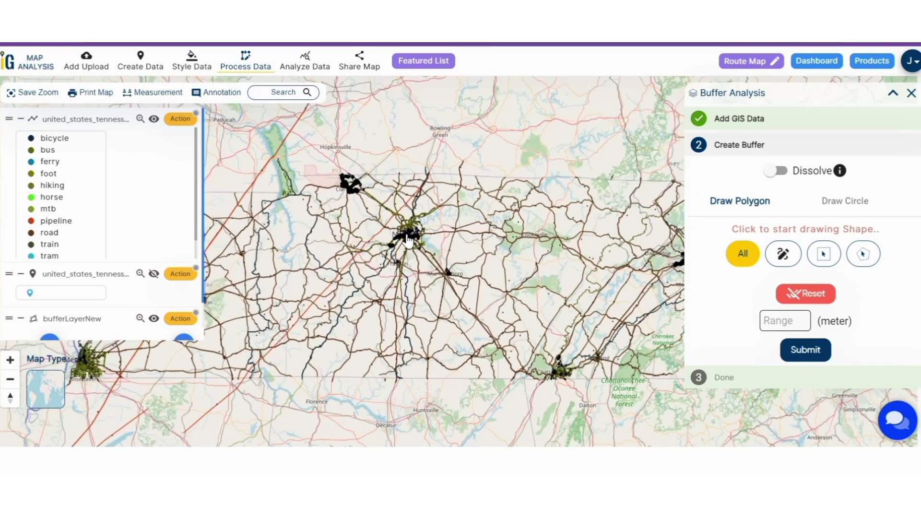
scroll(408, 240, "up", 5)
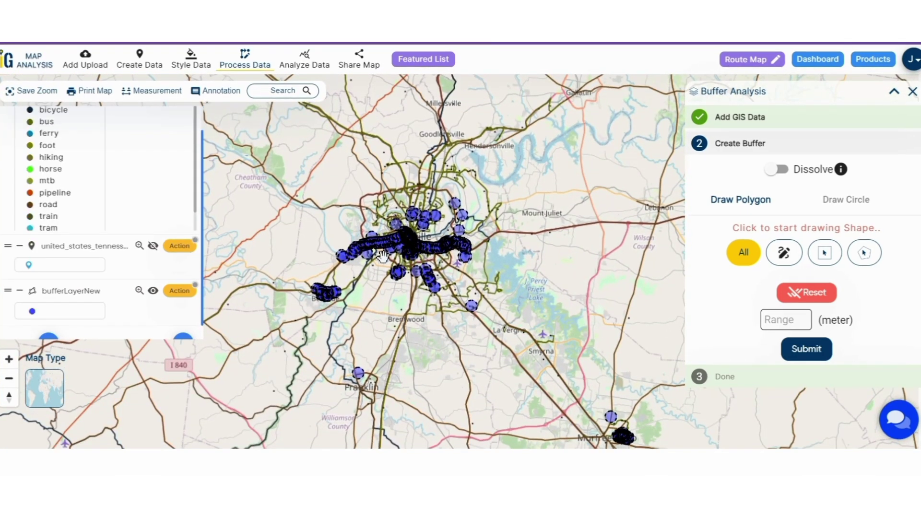
left_click(179, 291)
Set the bufferLayerNew basic style fill colour to #951c7e.
mouse_move(206, 168)
left_click(360, 162)
left_click(743, 211)
left_click(734, 214)
left_click(739, 270)
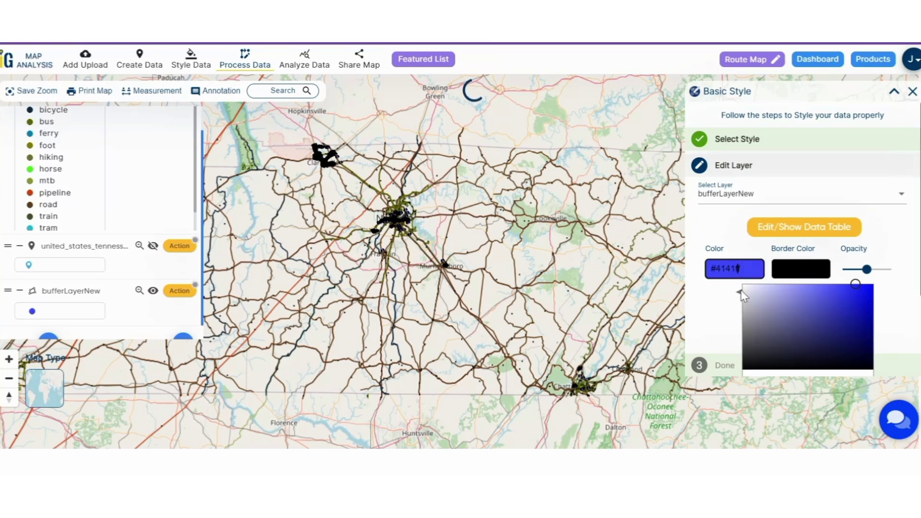
scroll(819, 318, "down", 2)
left_click(818, 320)
type("#")
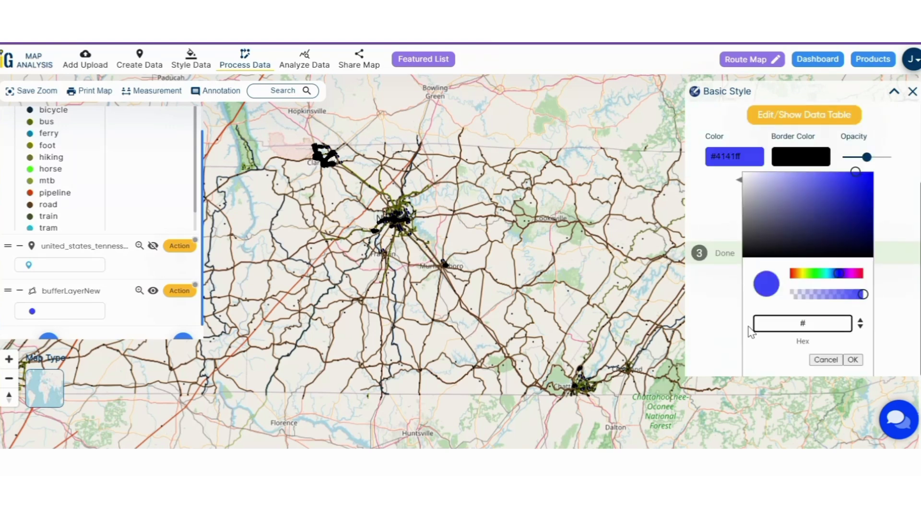
type("951c7e")
left_click(853, 360)
Set the buffer border colour to #951c7e too and save the style.
left_click(803, 270)
scroll(724, 323, "down", 2)
type("#951c7")
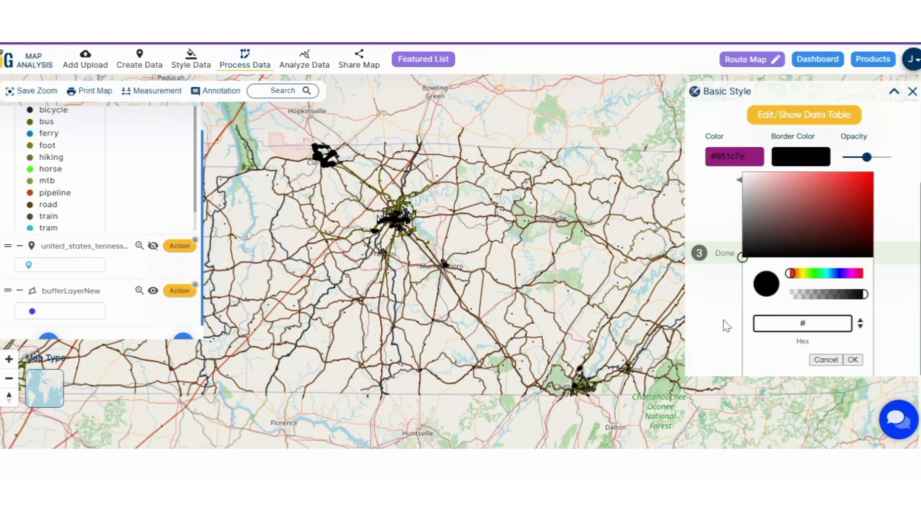
type("e")
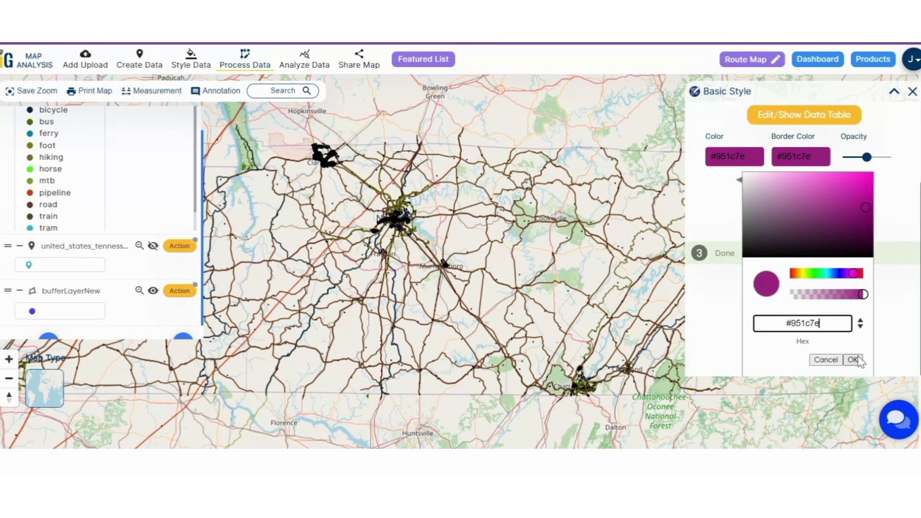
left_click(851, 360)
left_click(823, 346)
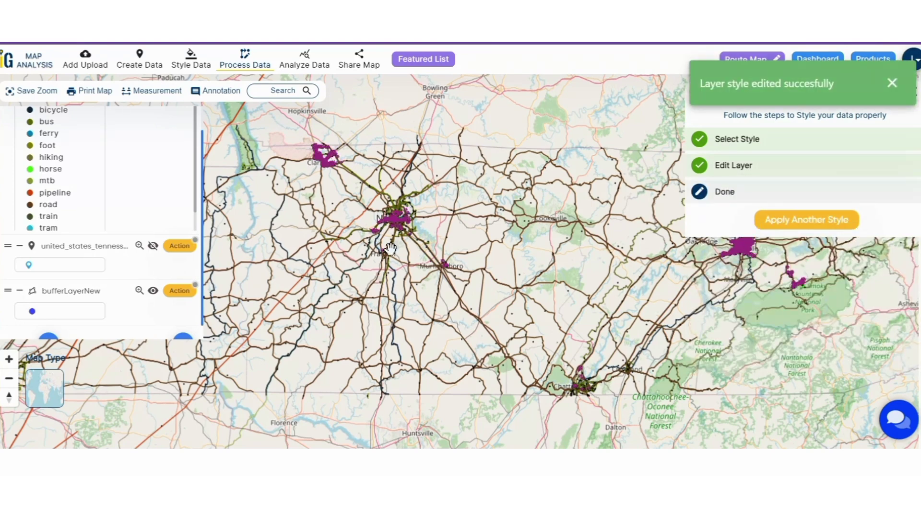
scroll(397, 222, "up", 1)
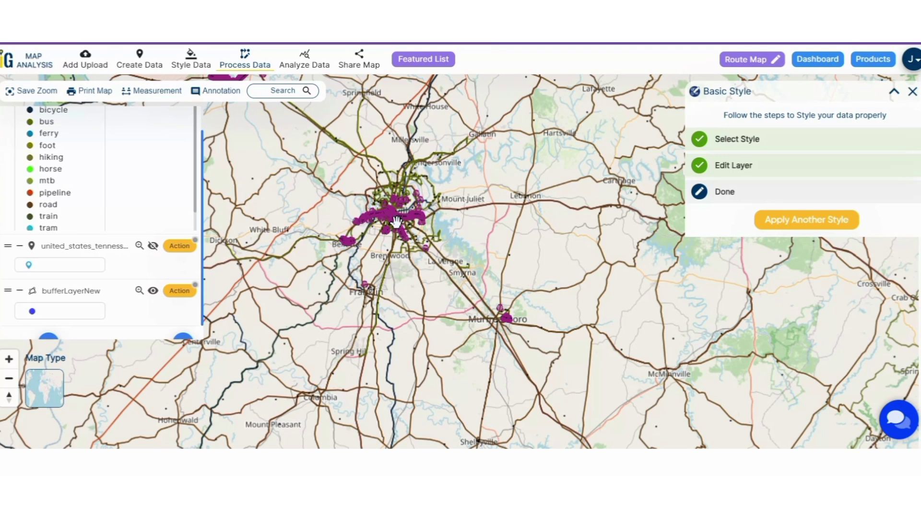
scroll(396, 221, "down", 1)
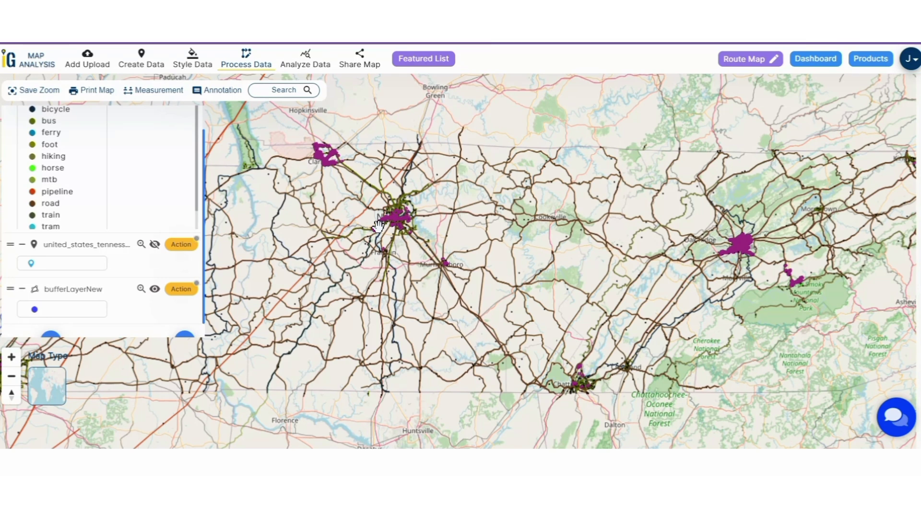
scroll(173, 268, "up", 1)
left_click(181, 116)
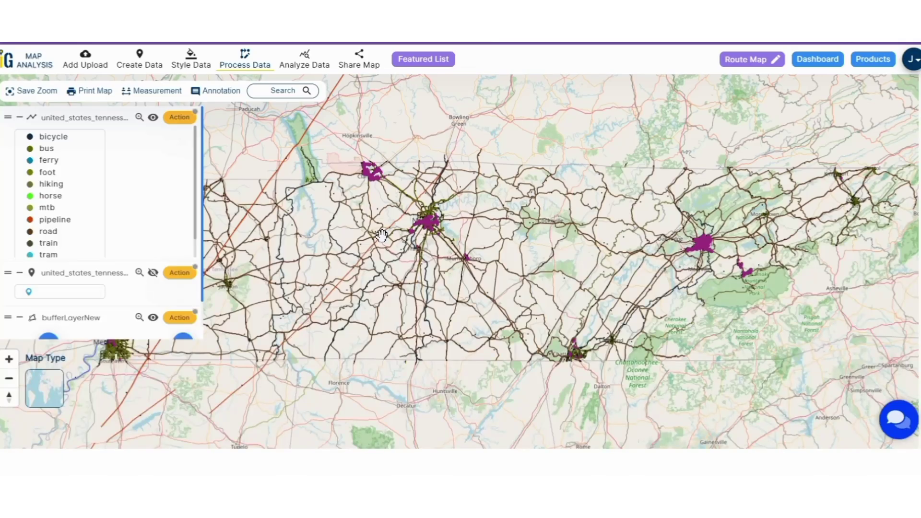